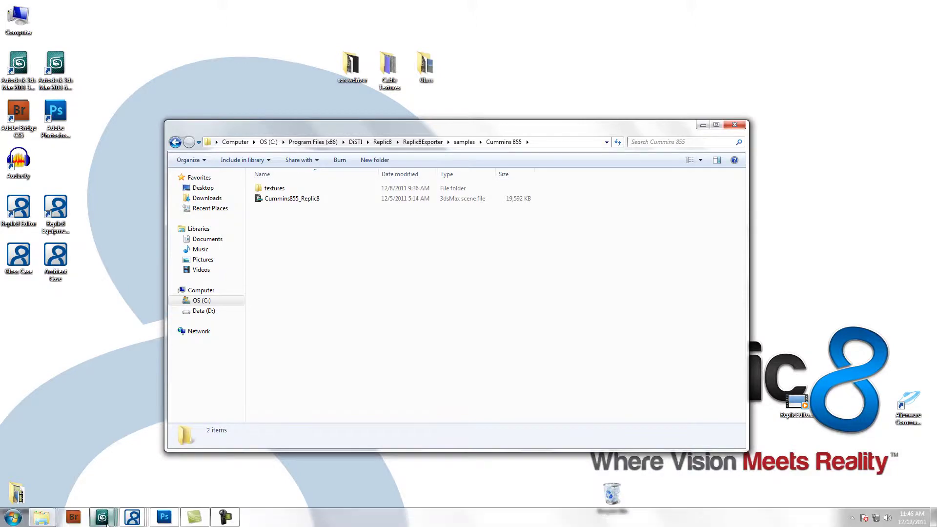
- Switch to the Cummins engine scene in 3ds Max, orbit around the engine and workbench, and open the Material Editor
left_click(95, 466)
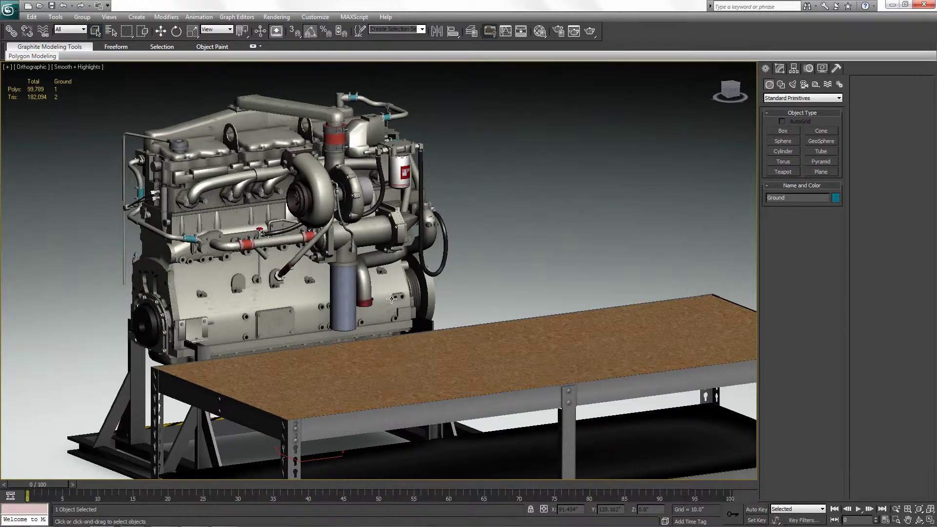
mouse_move(548, 161)
middle_mouse_down("alt")
mouse_move(476, 154)
mouse_move(535, 159)
middle_mouse_up("alt")
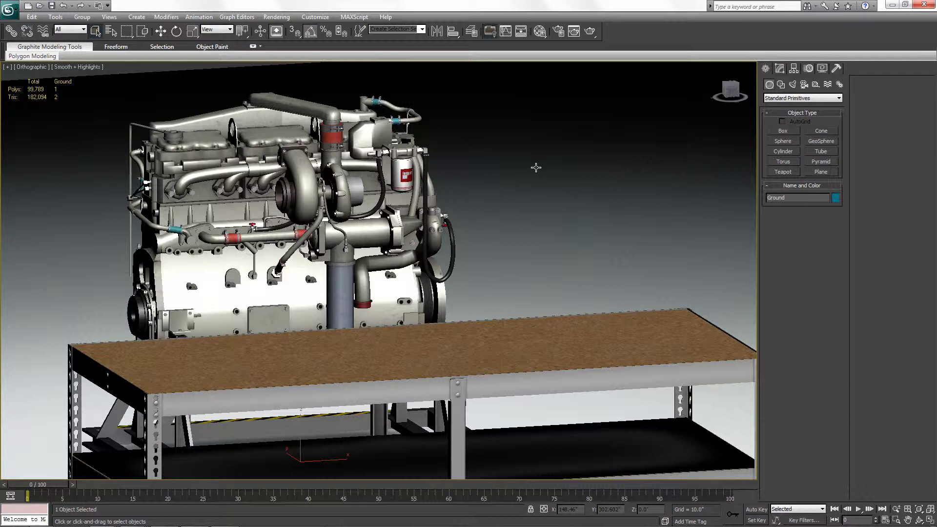
key("m")
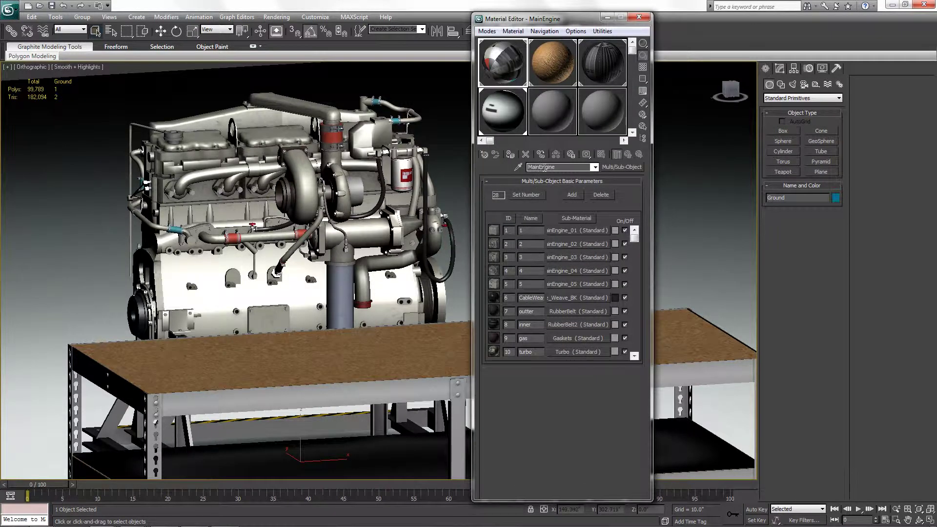
- Show the Particle Board material and view the available material types without changing its type
left_click(578, 54)
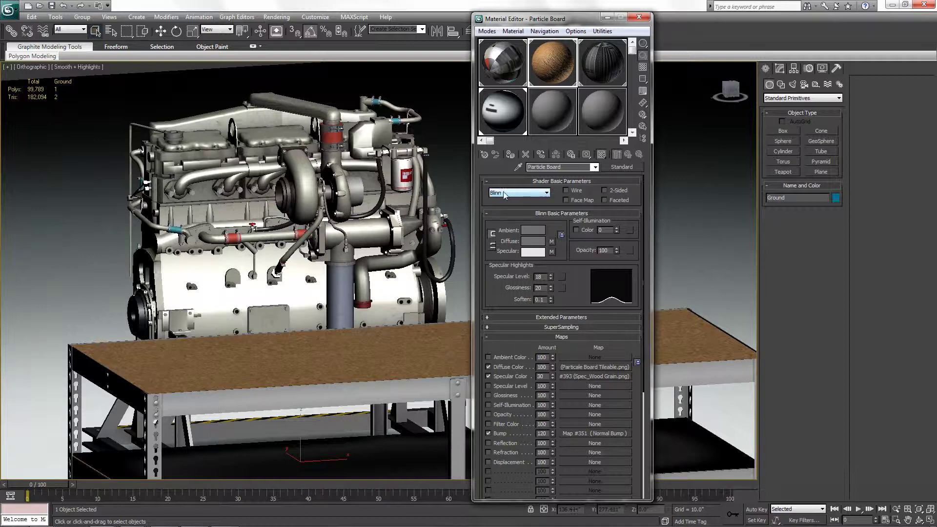
left_click(622, 168)
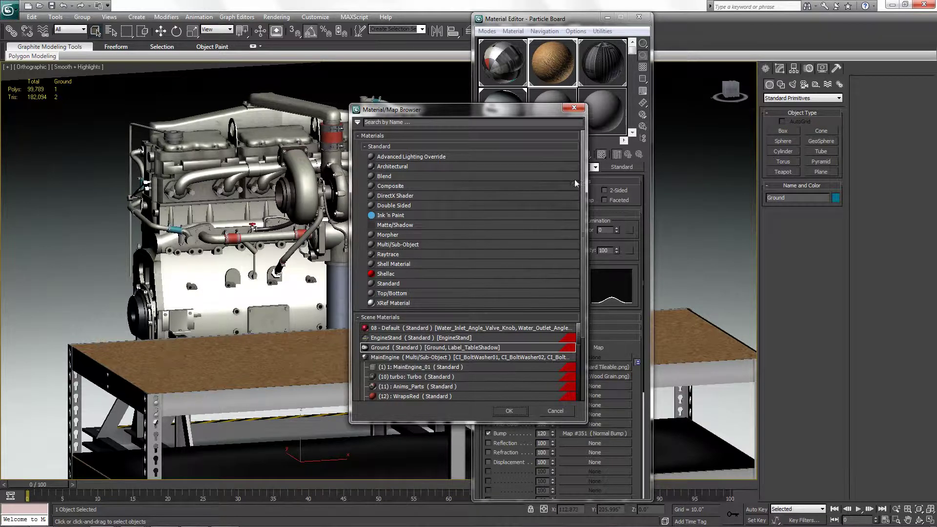
left_click(573, 108)
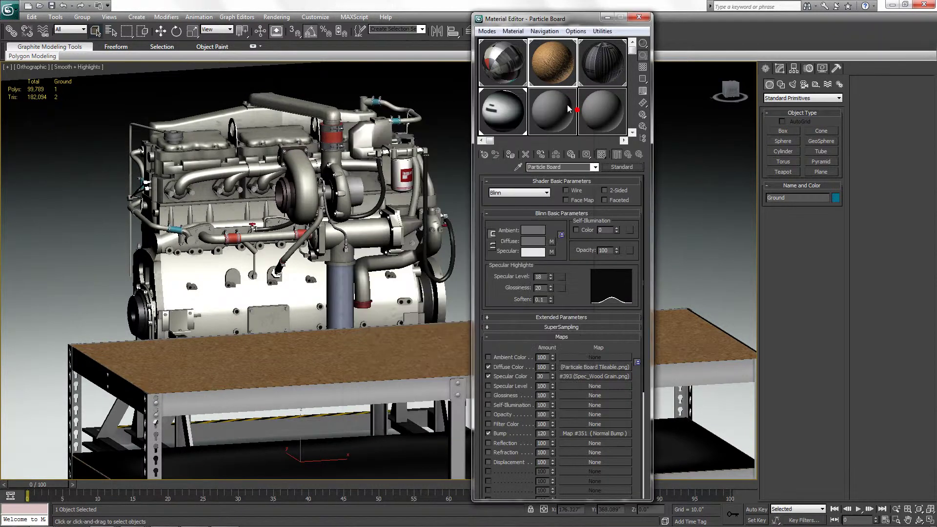
- Examine the list of sub-materials in the MainEngine Multi/Sub-Object material
left_click(510, 77)
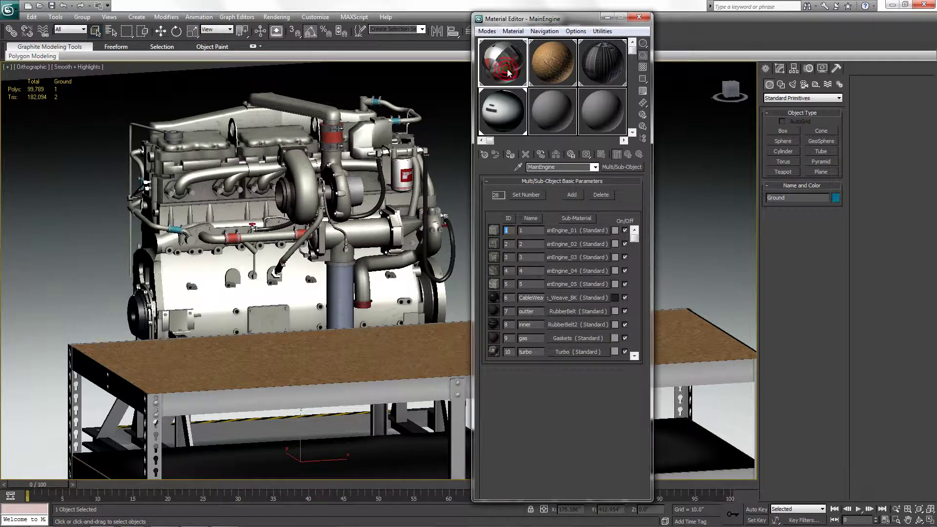
left_click(635, 238)
left_click_drag(635, 239, 630, 355)
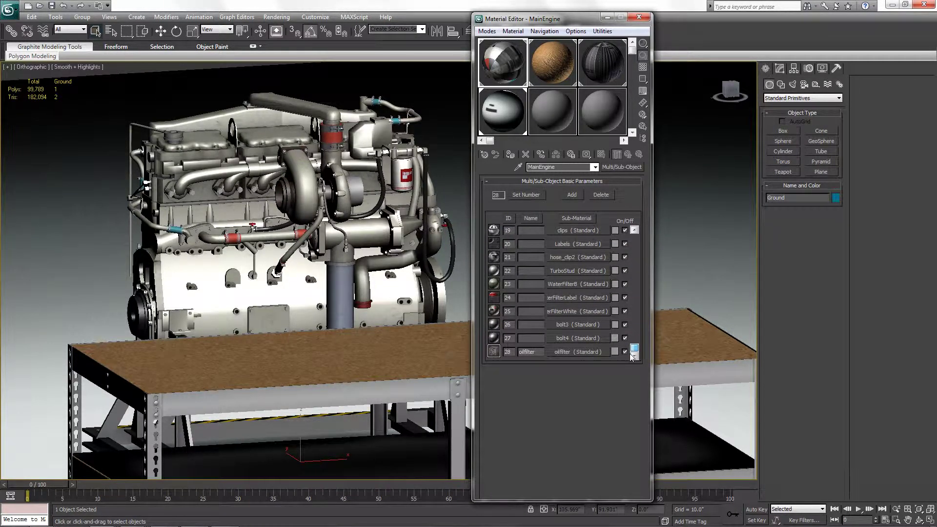
mouse_move(633, 349)
left_mouse_down()
mouse_move(633, 238)
mouse_move(631, 330)
left_mouse_up()
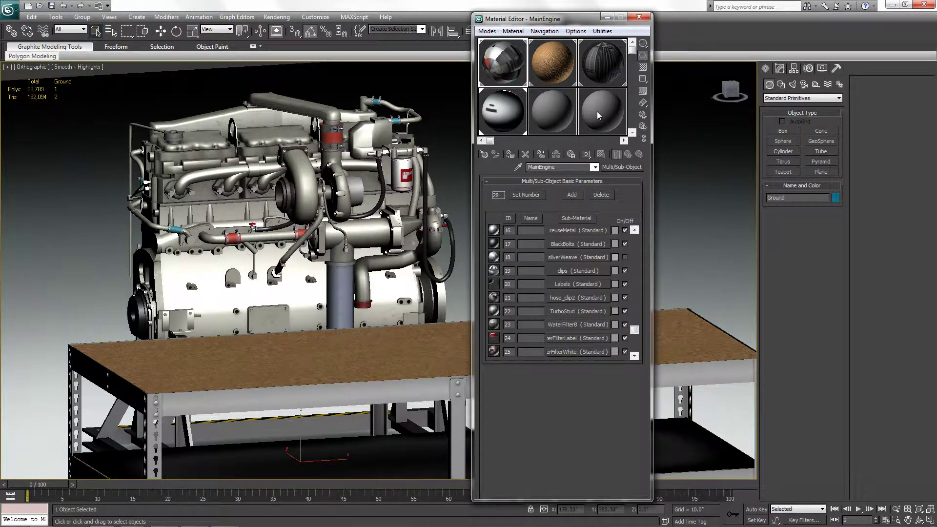
- Compare the Standard Particle Board material with the first sub-materials of the MainEngine Multi/Sub-Object material
left_click(558, 70)
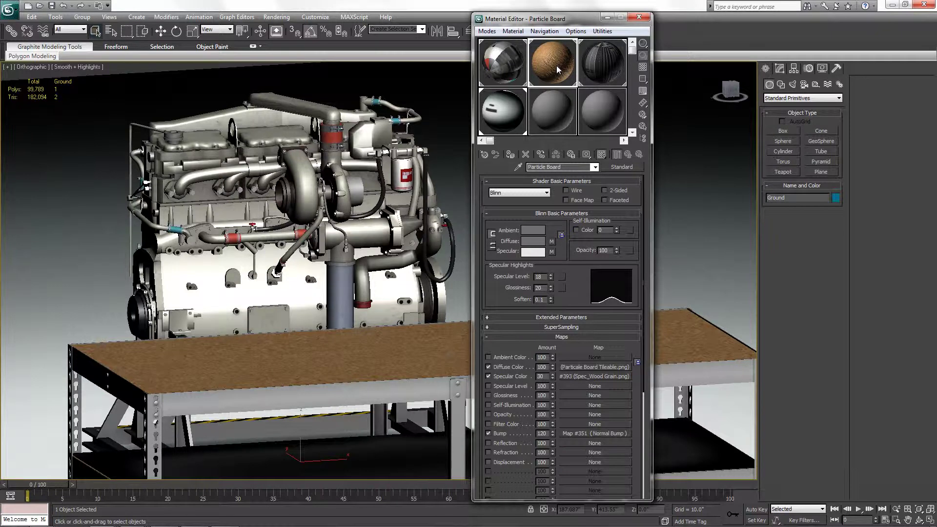
left_click(522, 70)
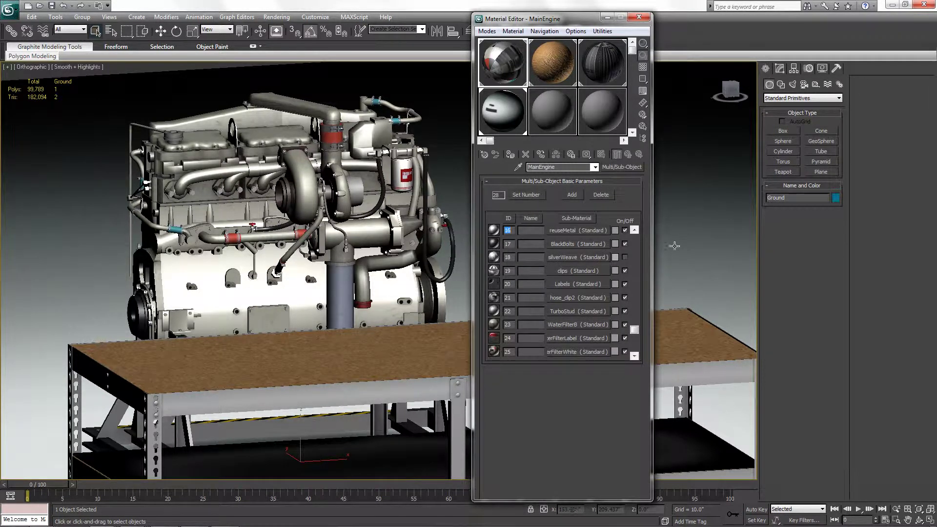
left_click(635, 241)
left_click(635, 241)
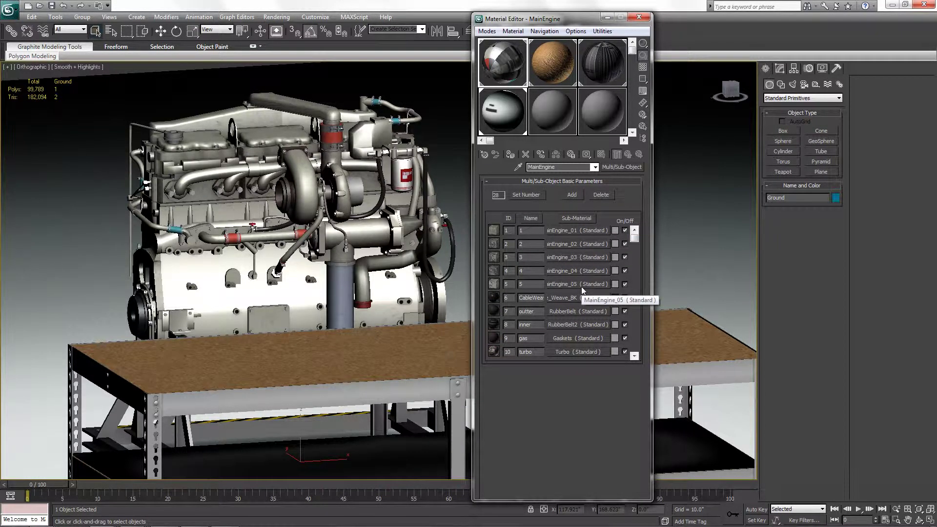
left_click(560, 69)
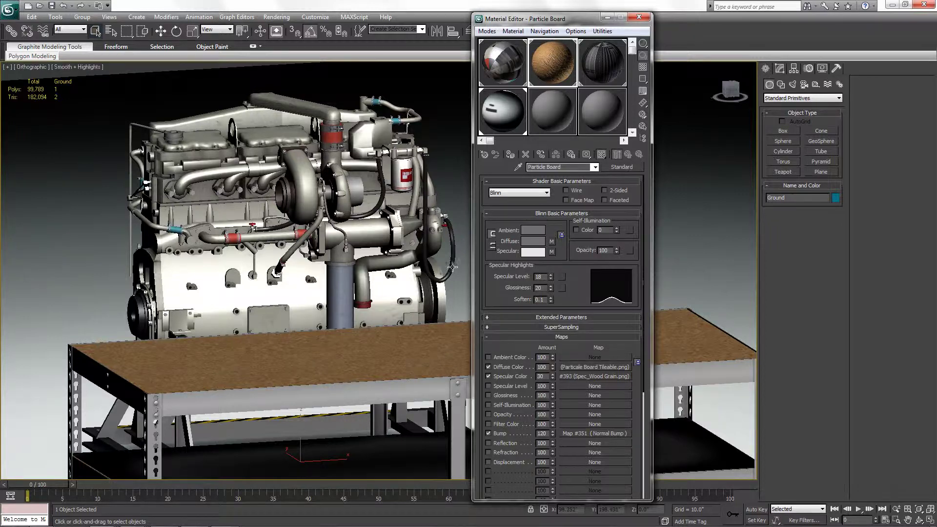
- In the Ambient Case scene, inspect the ambient and diffuse colors of the normal, white and blue materials for the three water filters
mouse_move(139, 522)
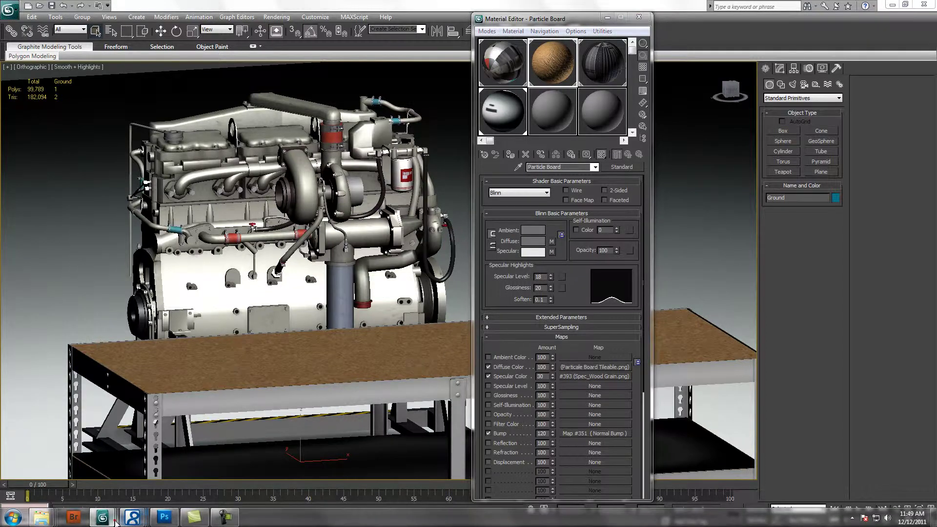
left_click(210, 450)
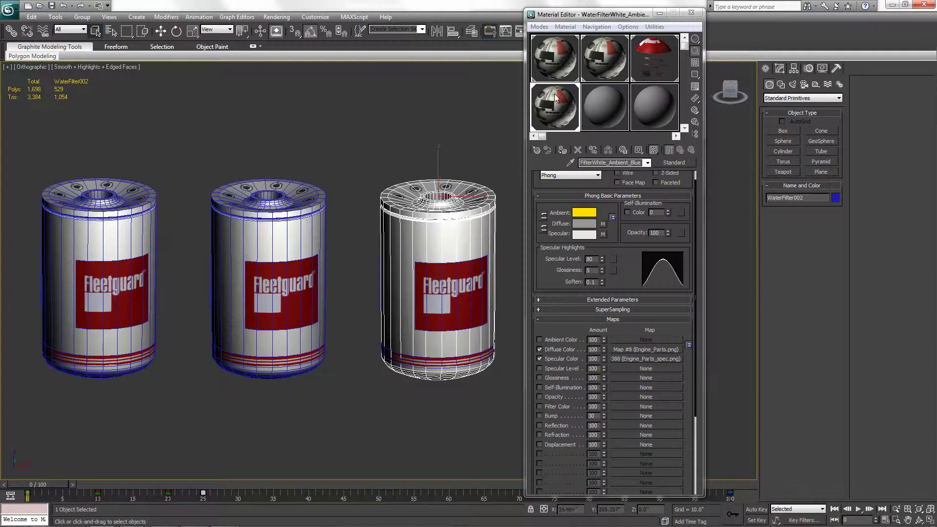
left_click(567, 45)
left_click(116, 232)
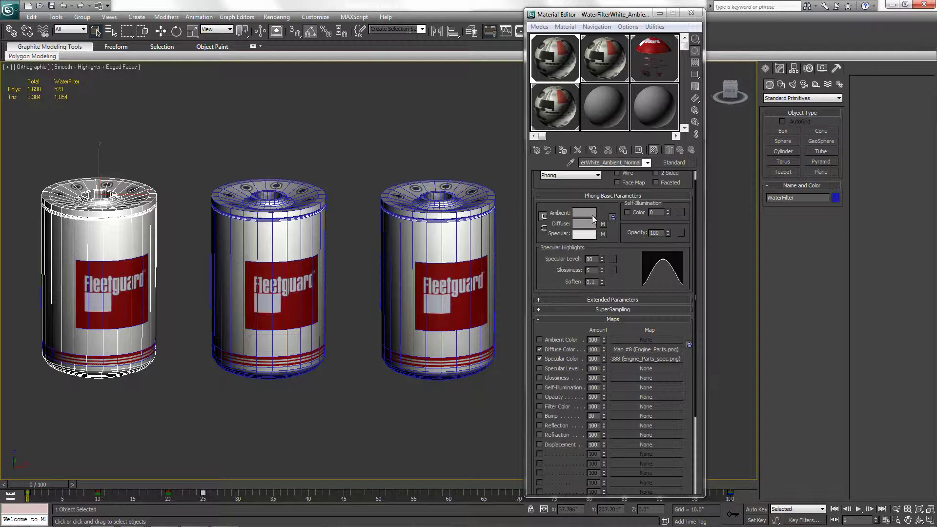
left_click(237, 244)
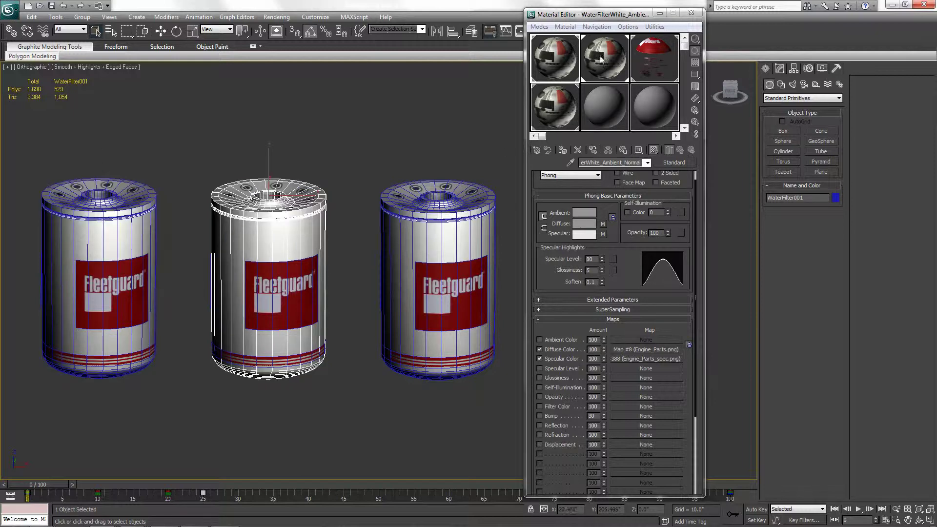
left_click(593, 71)
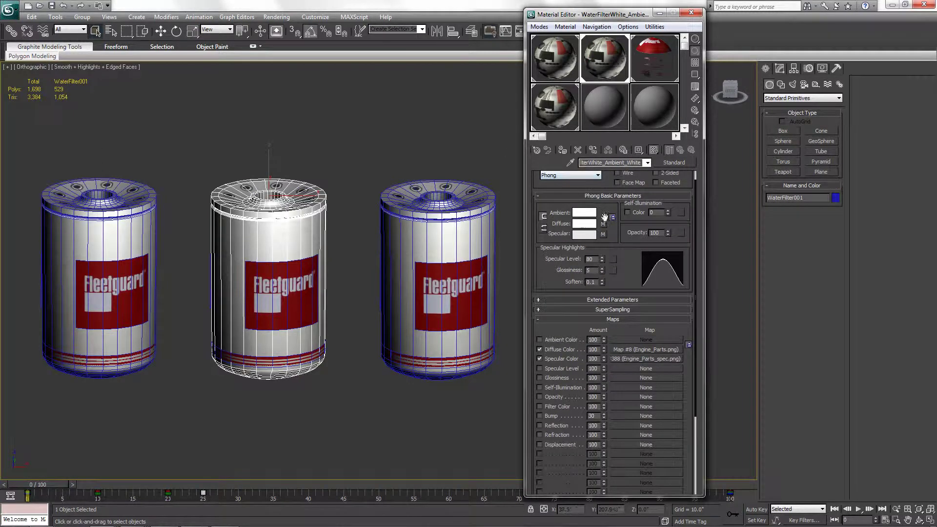
left_click(408, 267)
left_click(558, 97)
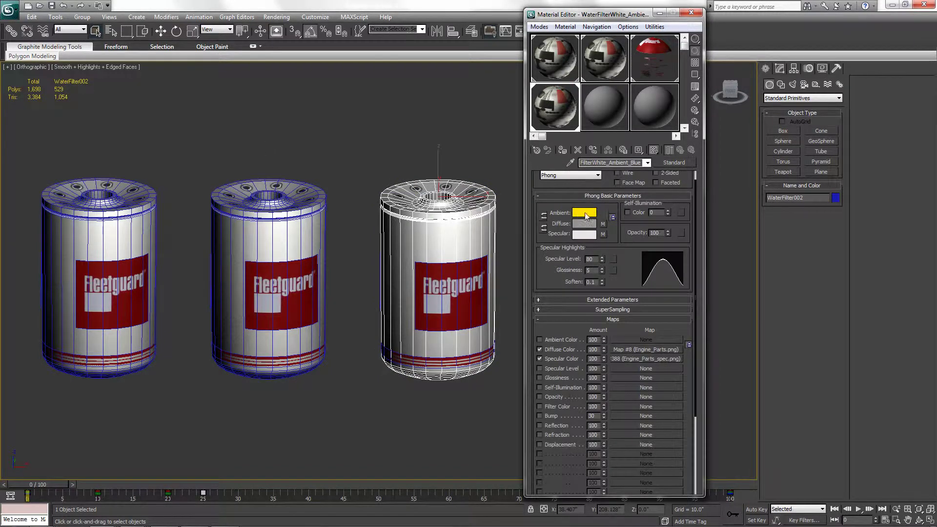
- Switch to the Replic8 Equipment Previewer and compare how the ambient colors look on the three water filters from several angles
mouse_move(134, 526)
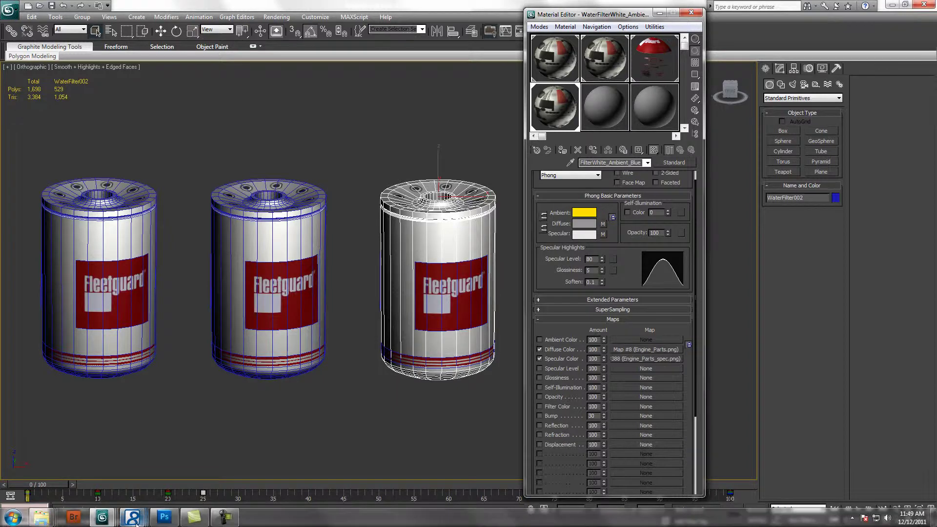
left_click(166, 449)
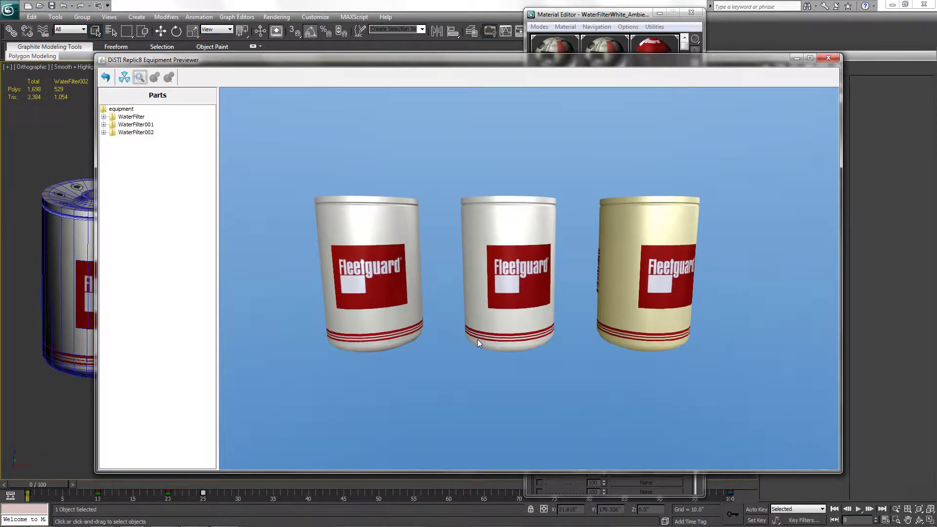
left_click_drag(640, 351, 717, 350)
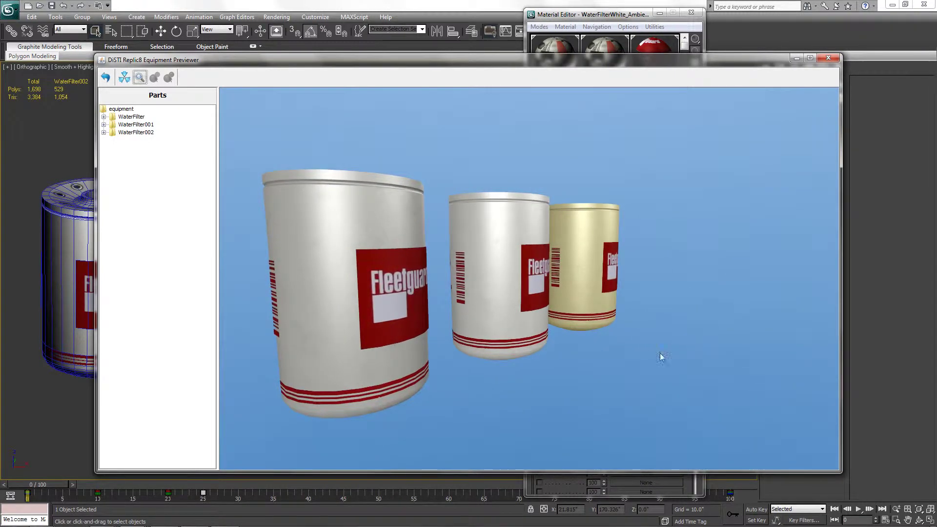
left_click_drag(577, 371, 496, 381)
scroll(546, 373, "up", 5)
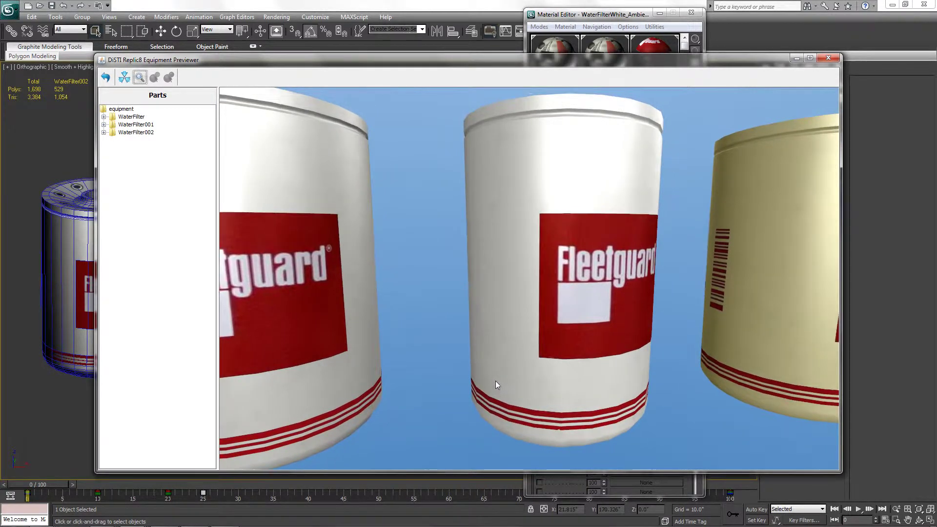
scroll(495, 380, "down", 5)
left_click_drag(476, 348, 459, 310)
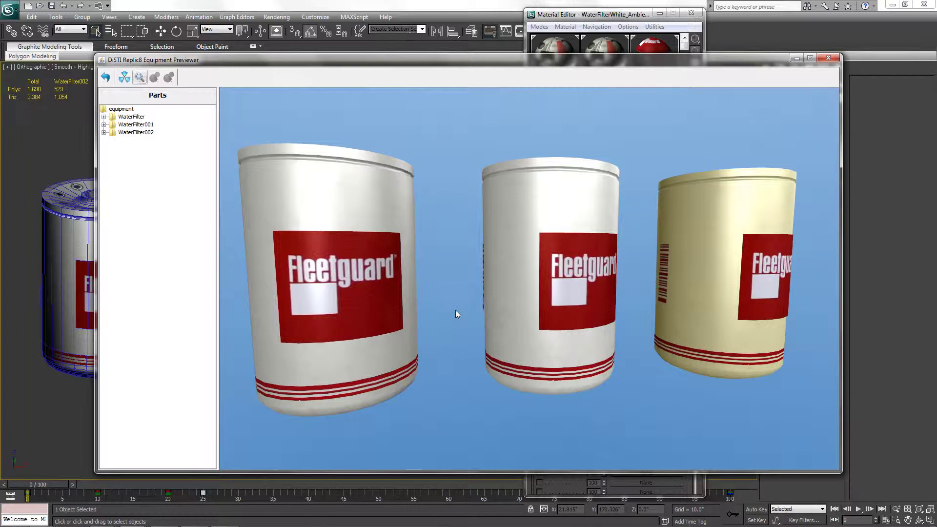
left_click_drag(456, 310, 457, 312)
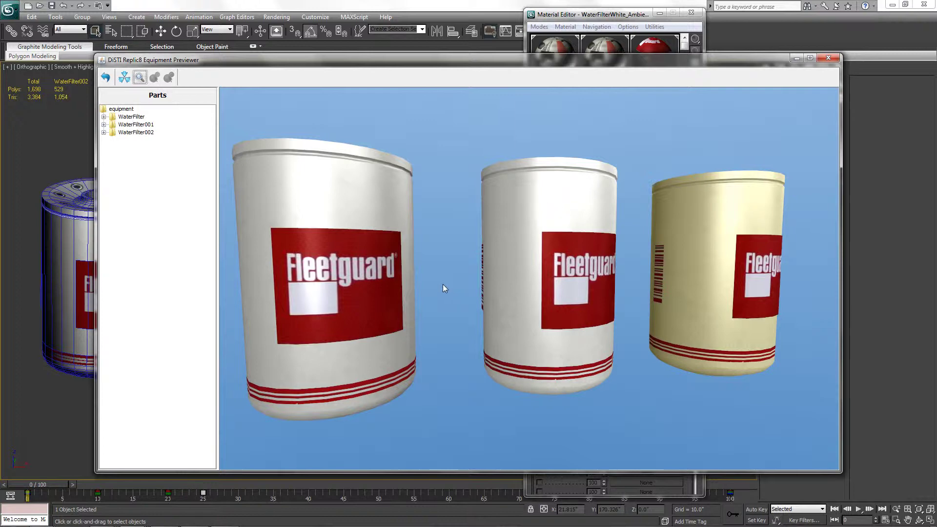
left_click_drag(443, 284, 423, 272)
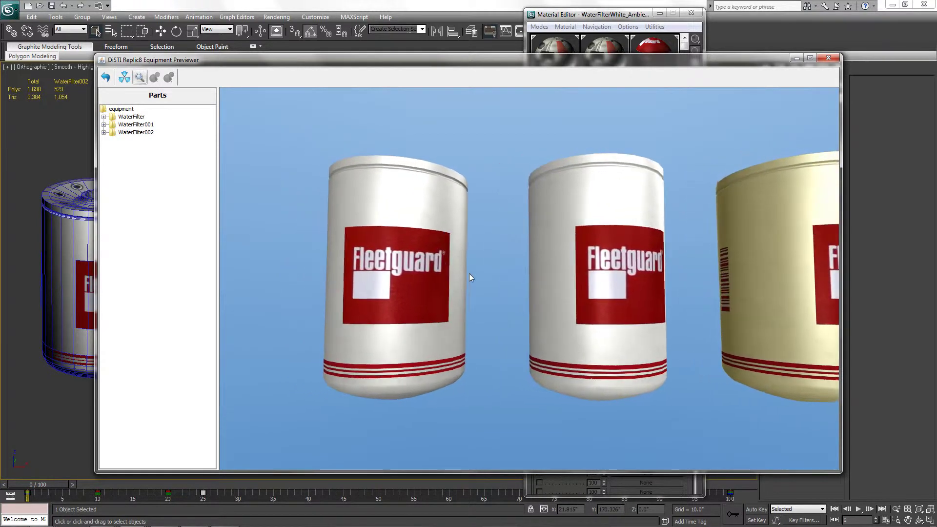
scroll(469, 274, "up", 3)
scroll(473, 279, "up", 2)
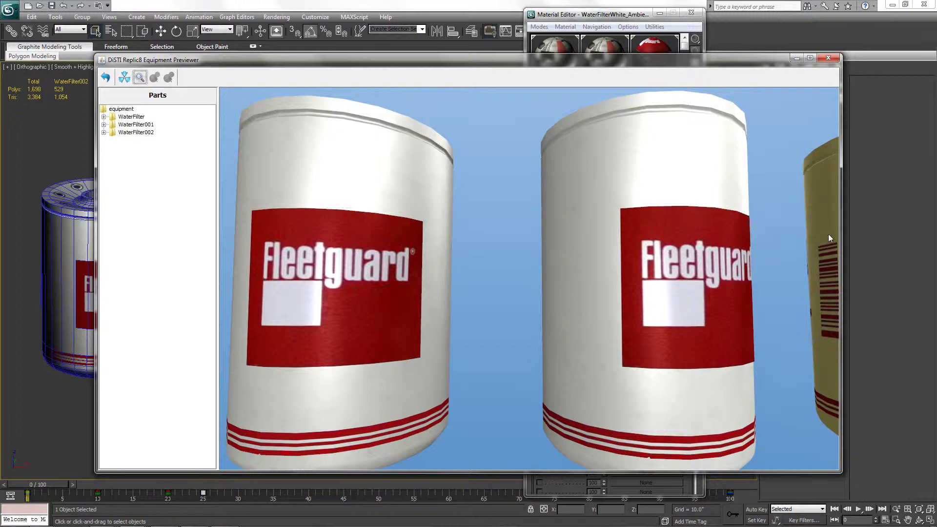
- Return to the engine scene and examine the Particle Board material's color, specular highlight and map settings
left_click(798, 58)
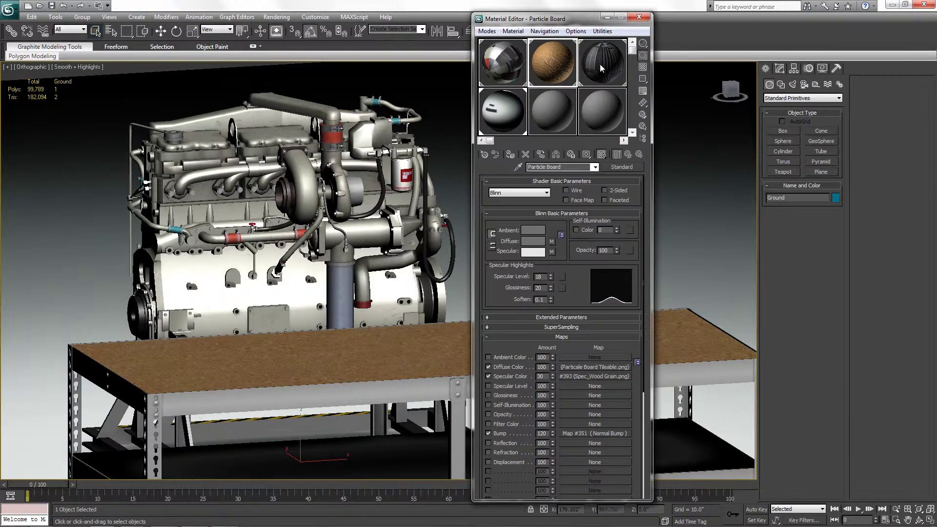
left_click_drag(538, 21, 562, 19)
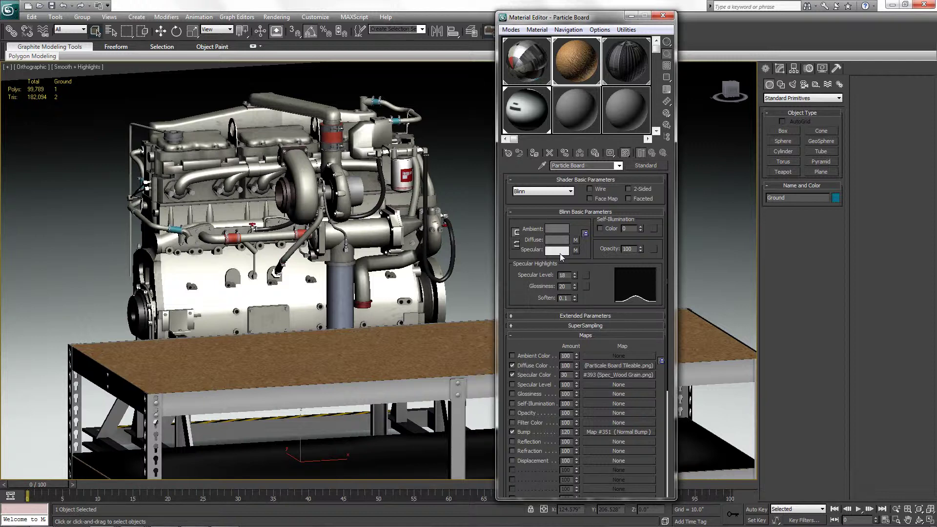
left_click_drag(597, 272, 597, 264)
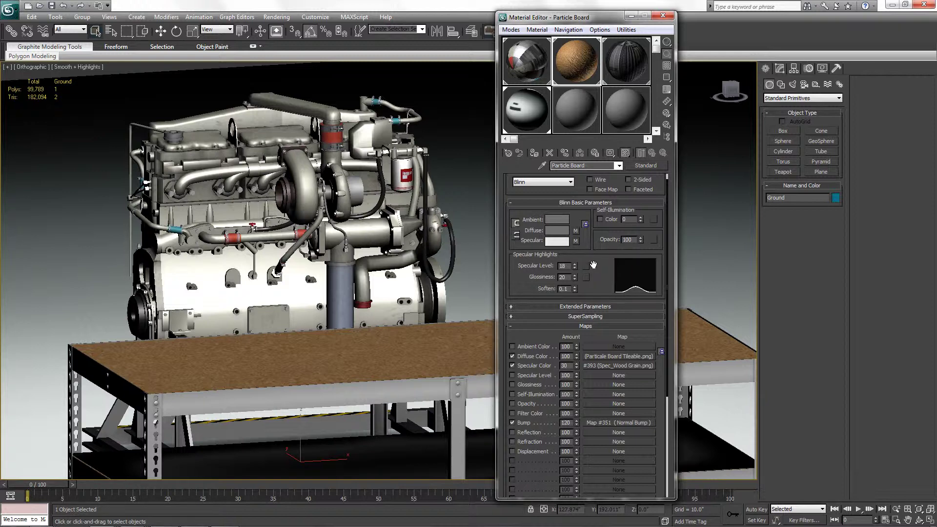
left_click_drag(592, 269, 592, 238)
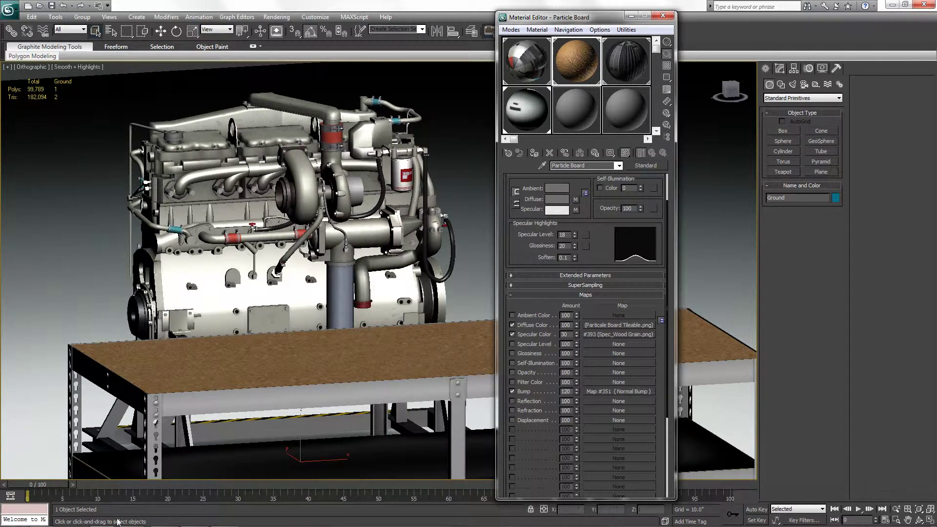
- In the untitled two-sphere scene, compare the specular level and glossiness of the 01 - Default and NOGLOSS materials on their spheres
mouse_move(104, 516)
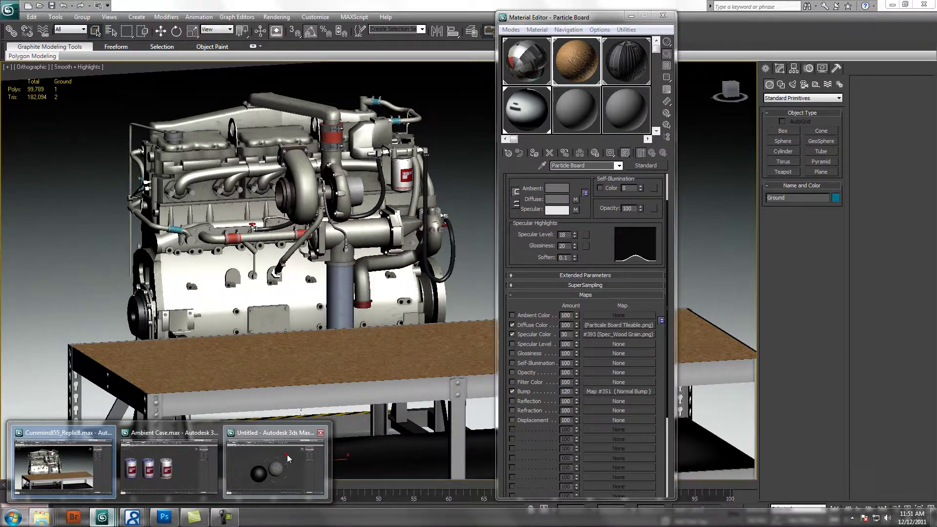
left_click(272, 463)
left_click(341, 326)
left_click_drag(668, 246, 667, 272)
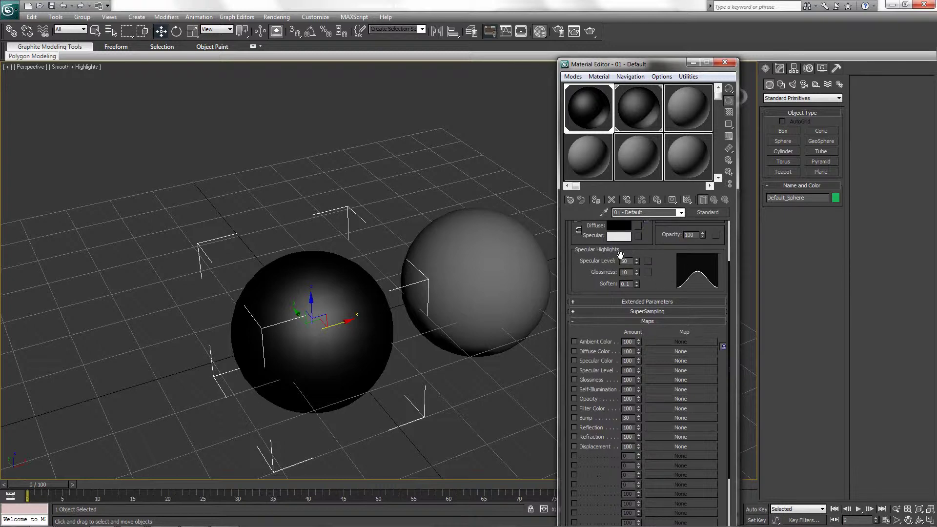
left_click(519, 281)
left_click(629, 118)
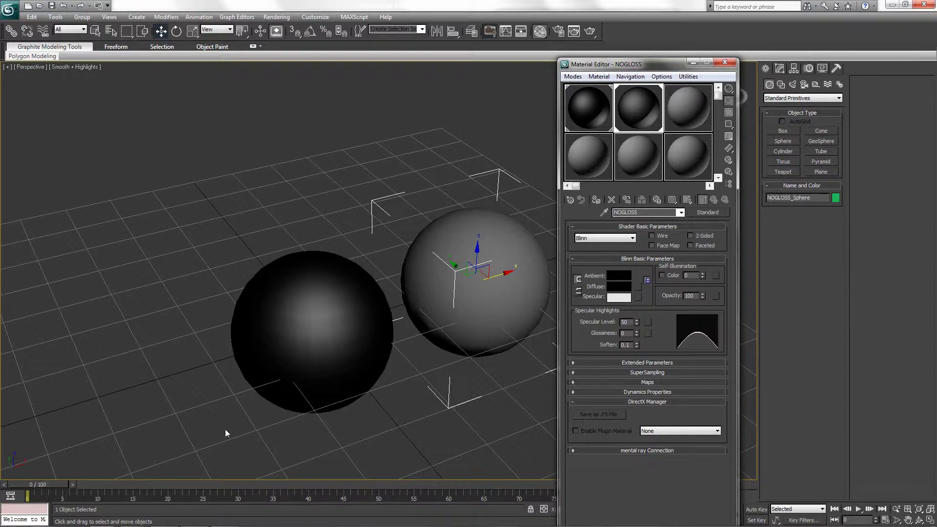
middle_click_drag(224, 429, 169, 430)
middle_click_drag(266, 415, 286, 406, "alt")
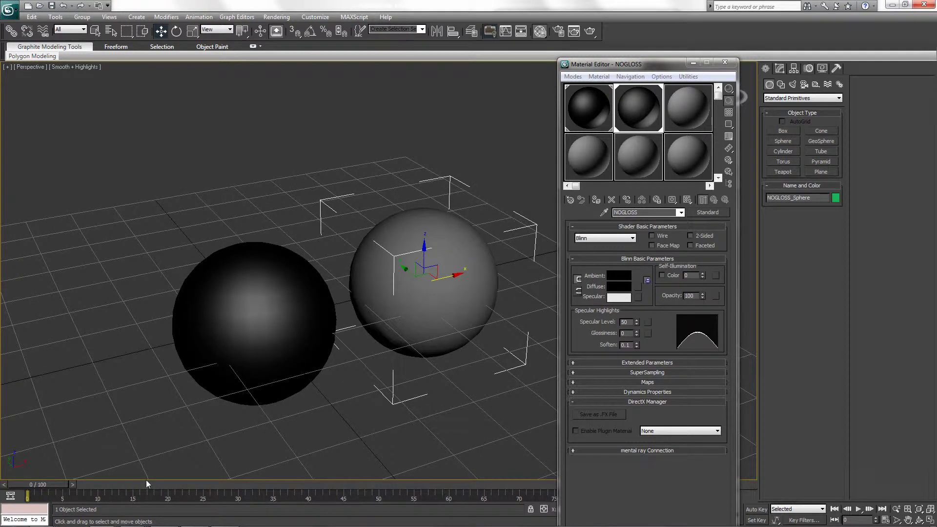
- Switch to the Replic8 Equipment Previewer and compare how the default and NOGLOSS spheres render their highlights
mouse_move(113, 525)
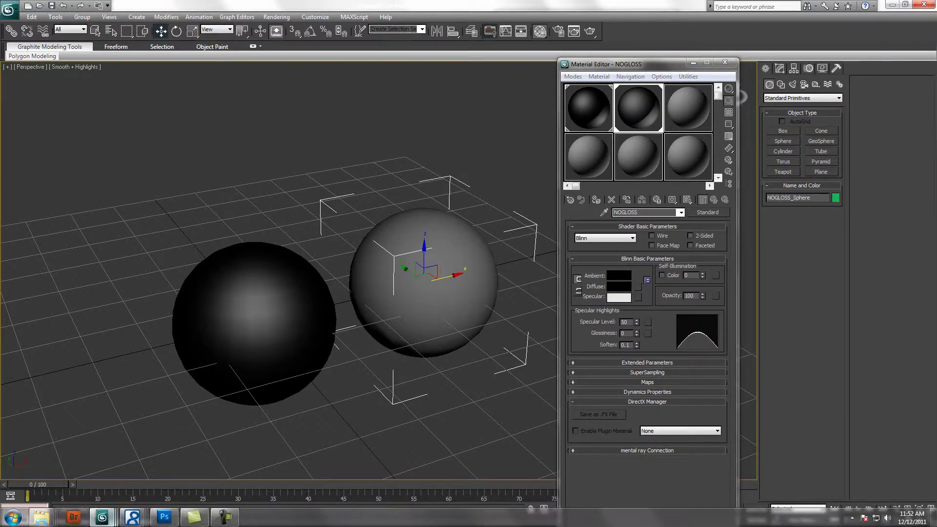
left_click(378, 460)
mouse_move(511, 237)
left_mouse_down()
mouse_move(500, 224)
mouse_move(408, 225)
mouse_move(564, 234)
mouse_move(394, 234)
mouse_move(504, 238)
left_mouse_up()
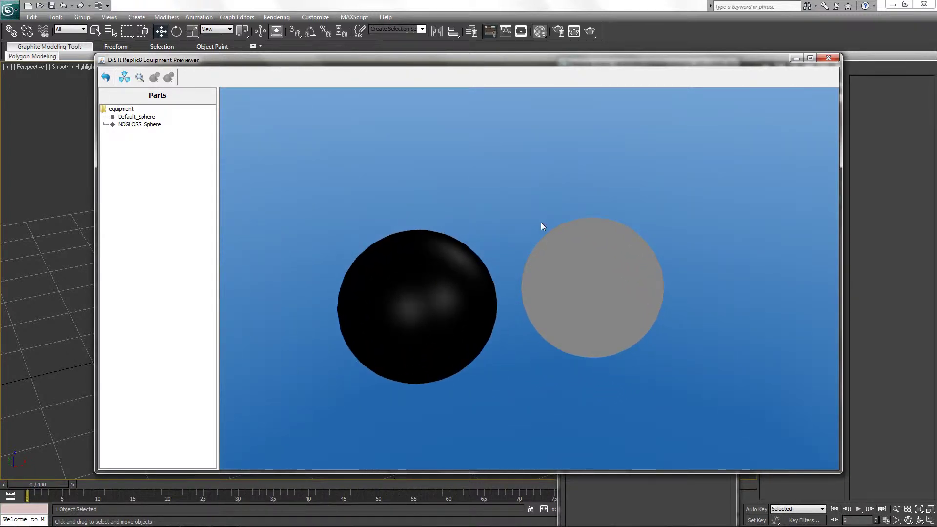
left_click(796, 59)
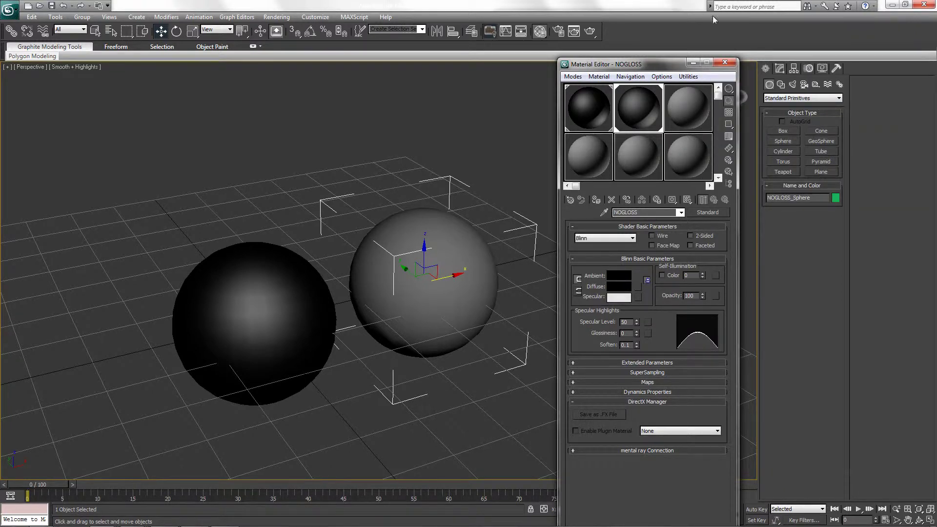
- Return to the engine scene, try lowering the Particle Board material's opacity to 96, and restore it to 100
left_click(693, 62)
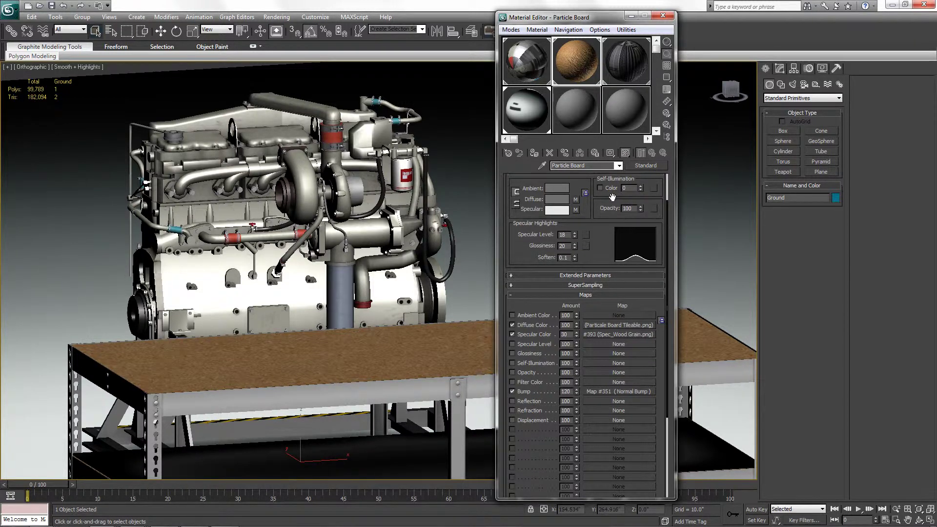
scroll(609, 199, "up", 1)
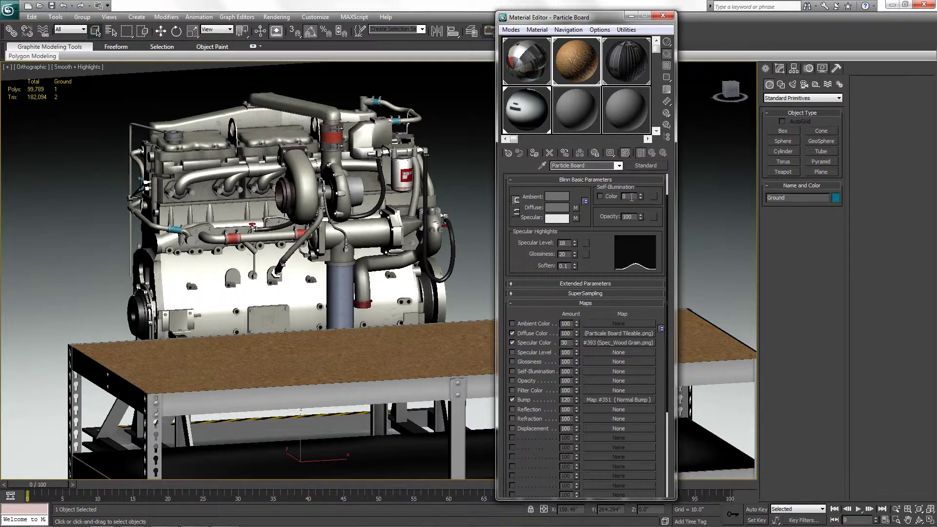
scroll(617, 239, "down", 2)
left_click_drag(613, 218, 614, 250)
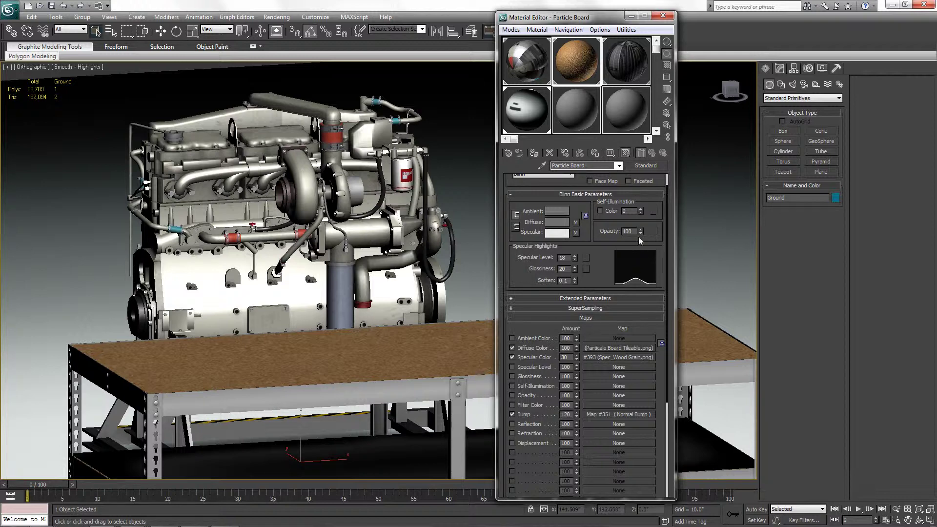
mouse_move(641, 233)
left_mouse_down()
mouse_move(644, 259)
mouse_move(644, 236)
left_mouse_up()
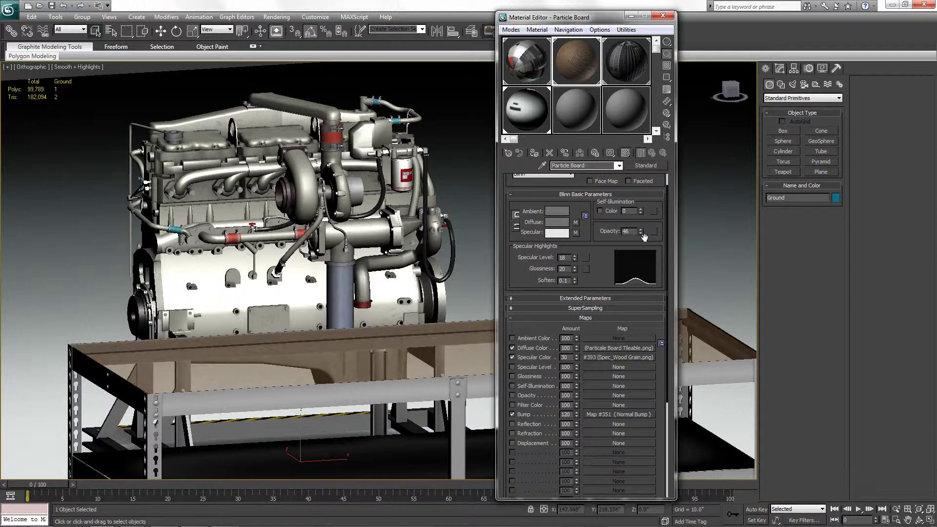
left_click_drag(641, 232, 642, 186)
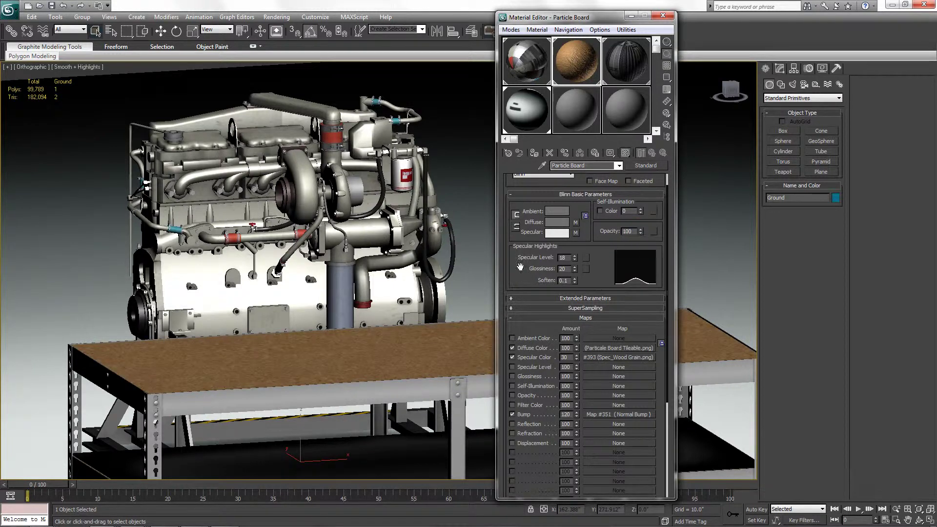
- Switch to Photoshop to examine the opacity slider of Layer 1, and return to the engine scene in 3ds Max
left_click(164, 519)
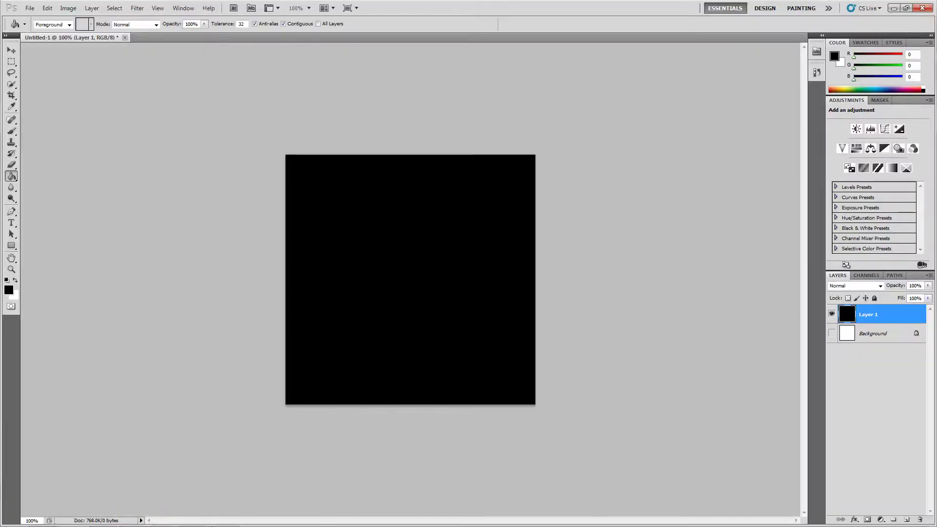
left_click(927, 286)
mouse_move(926, 295)
left_mouse_down()
mouse_move(892, 297)
mouse_move(930, 297)
left_mouse_up()
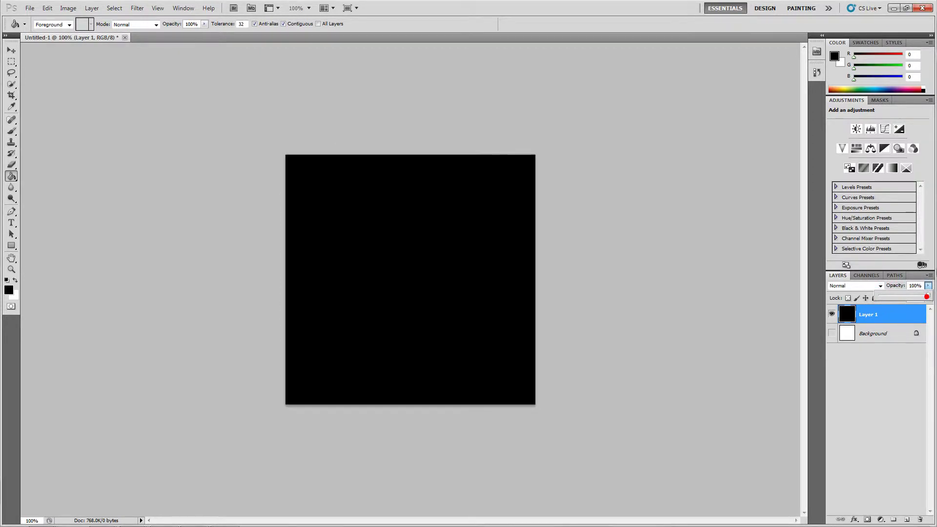
left_click(894, 9)
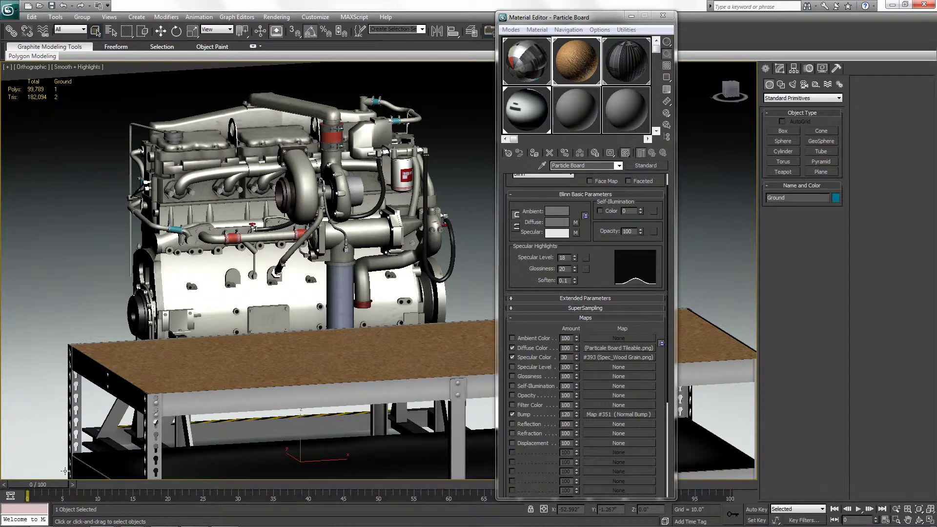